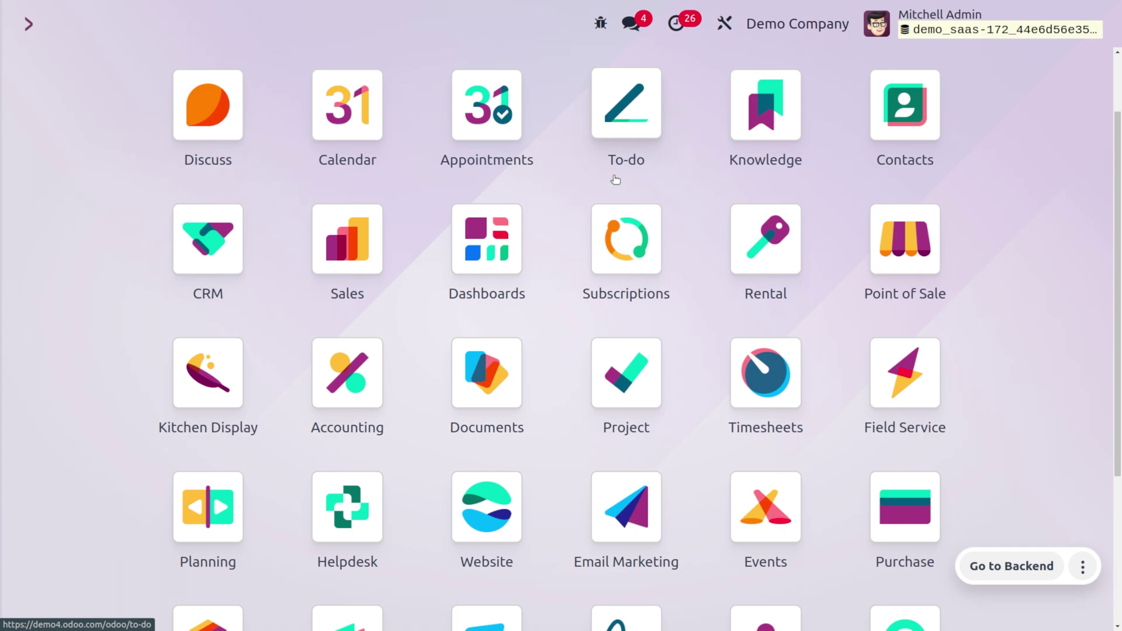
- Open the Incoming server mail record and review its POP settings: pop.gmail.com, port 995, SSL/TLS
{"action": "type", "text": "IN"}
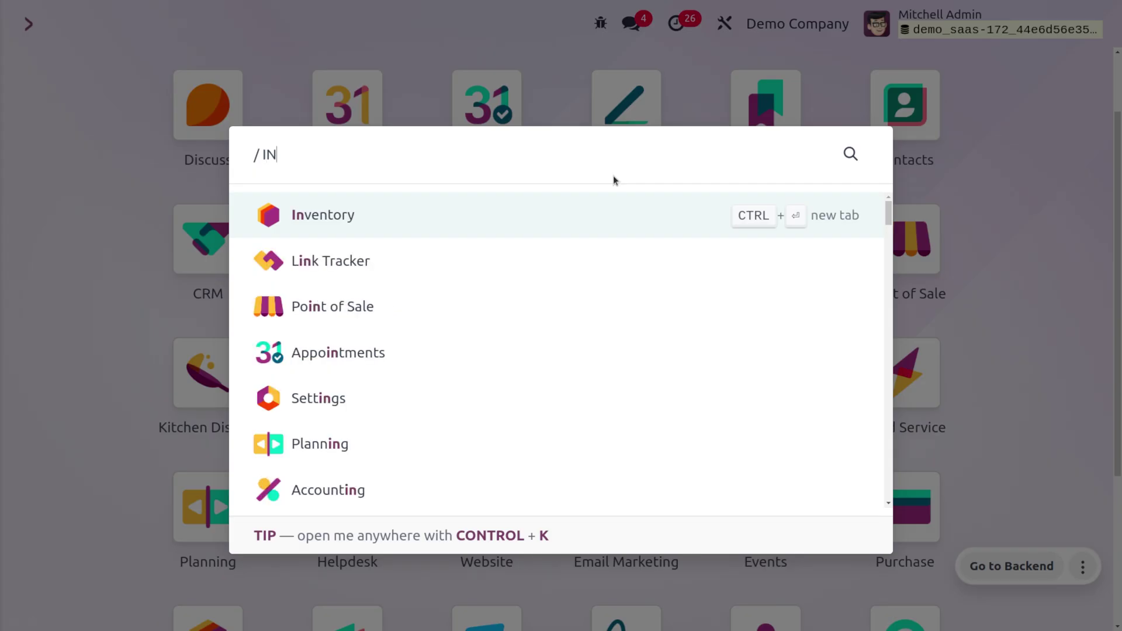
{"action": "type", "text": "COM"}
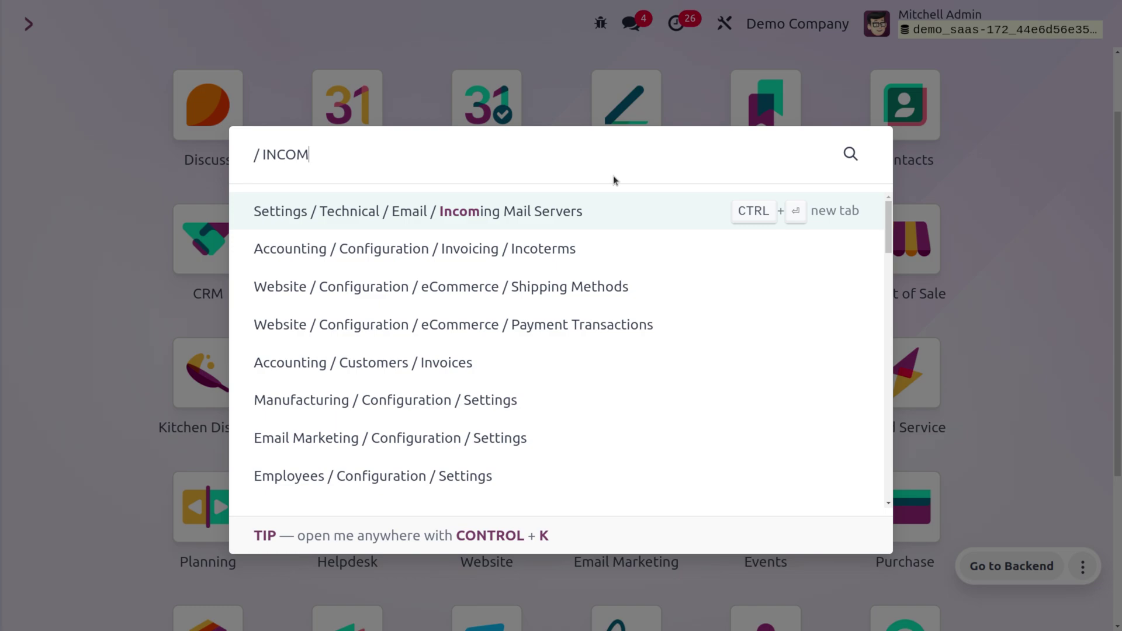
{"action": "key", "text": "Return"}
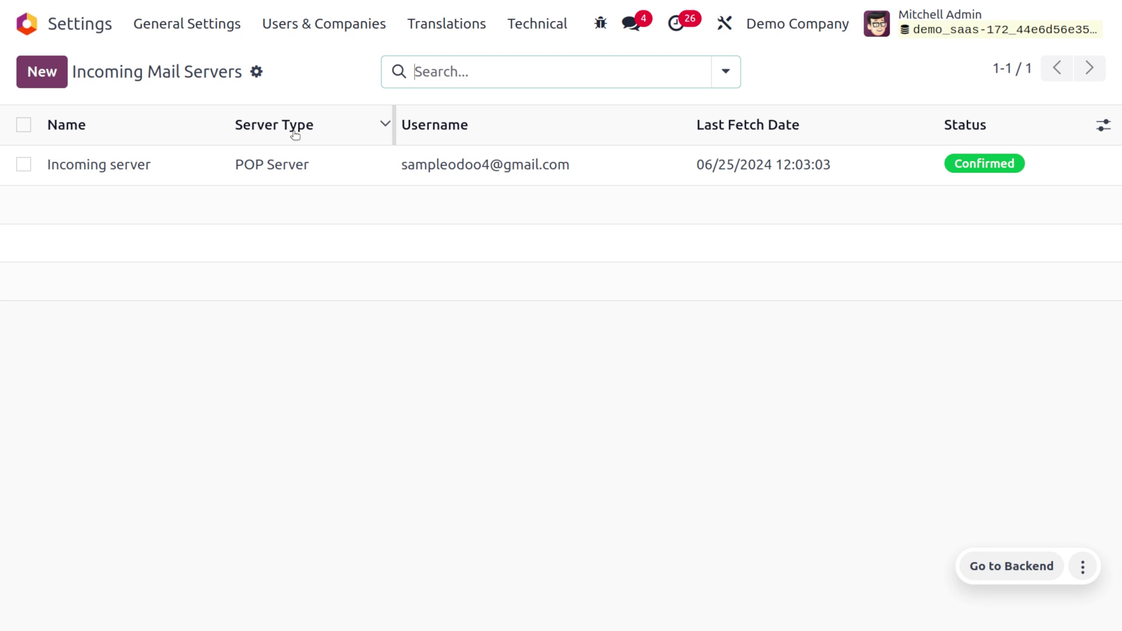
{"action": "left_click", "coordinate": [303, 167]}
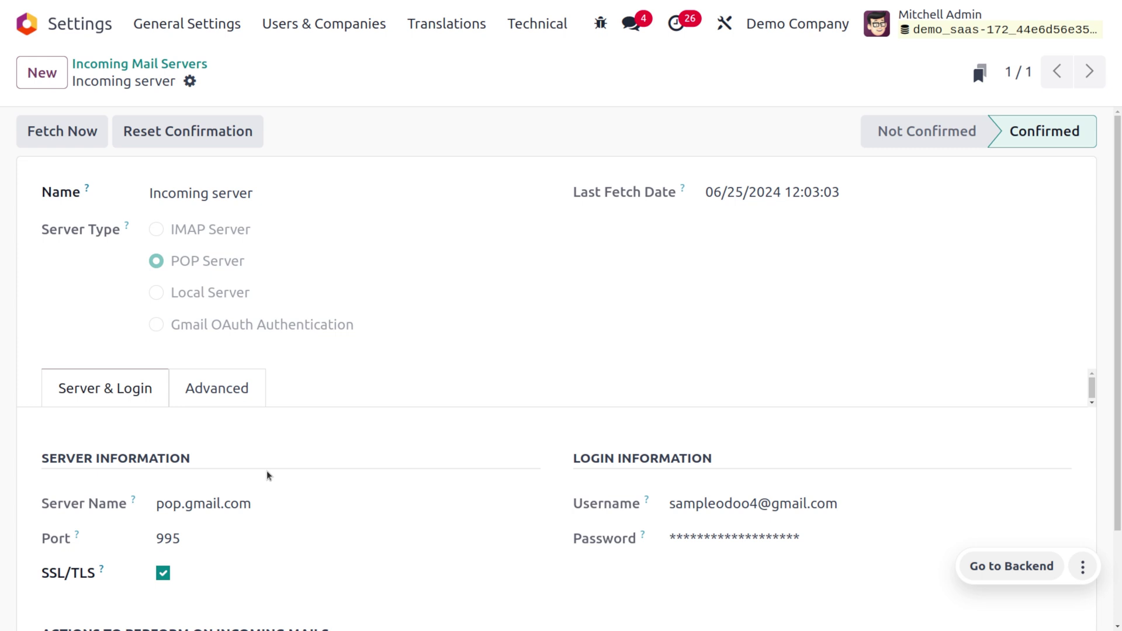
{"action": "scroll", "coordinate": [267, 477], "scroll_direction": "down", "scroll_amount": 2}
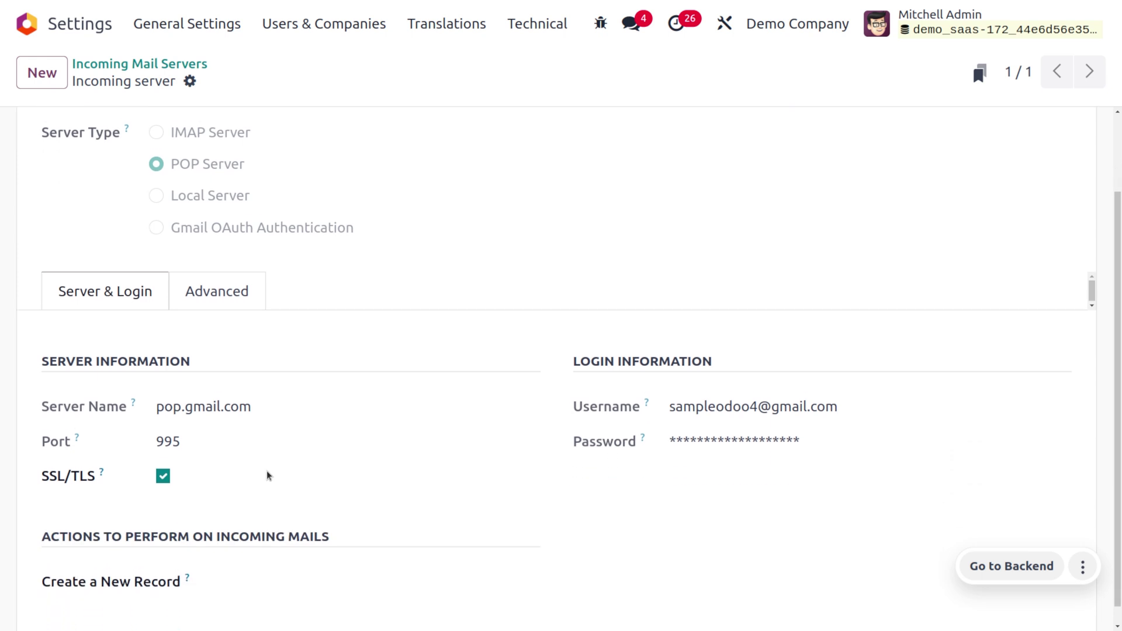
{"action": "scroll", "coordinate": [267, 477], "scroll_direction": "down", "scroll_amount": 1}
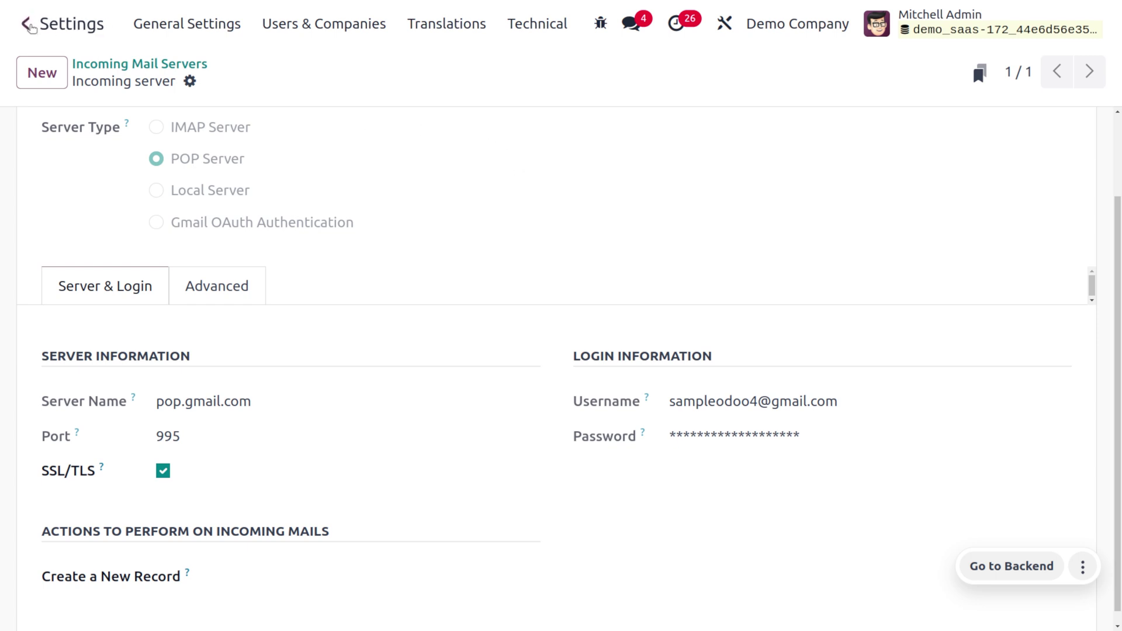
- Open the Documents app with 'do' and bring up the empty HR workspace
{"action": "left_click", "coordinate": [29, 26]}
{"action": "type", "text": "do"}
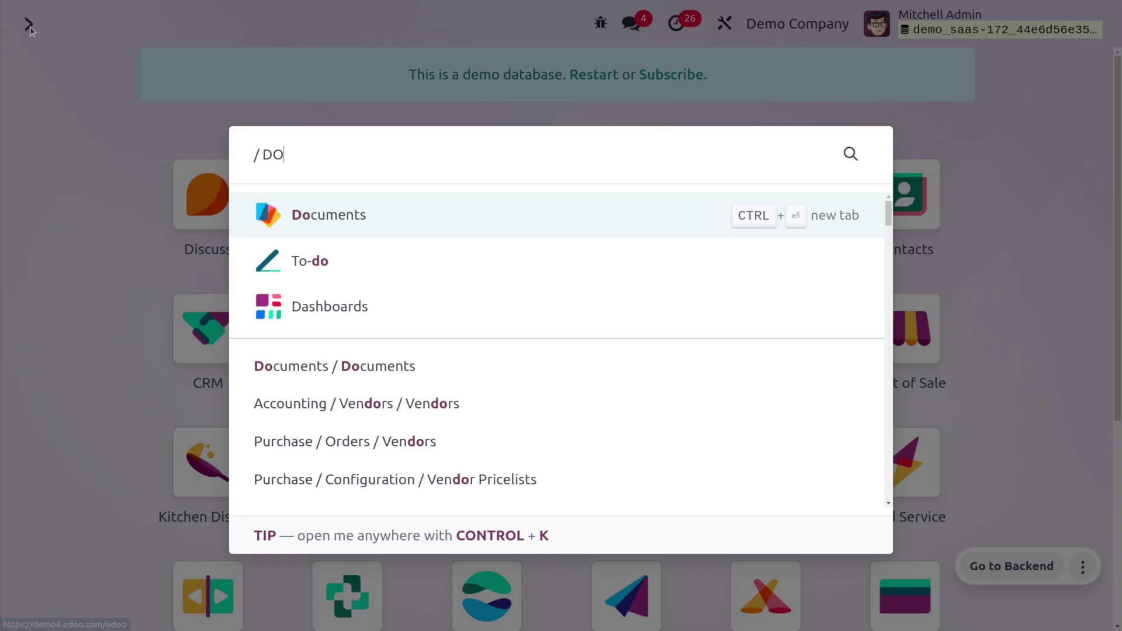
{"action": "key", "text": "Return"}
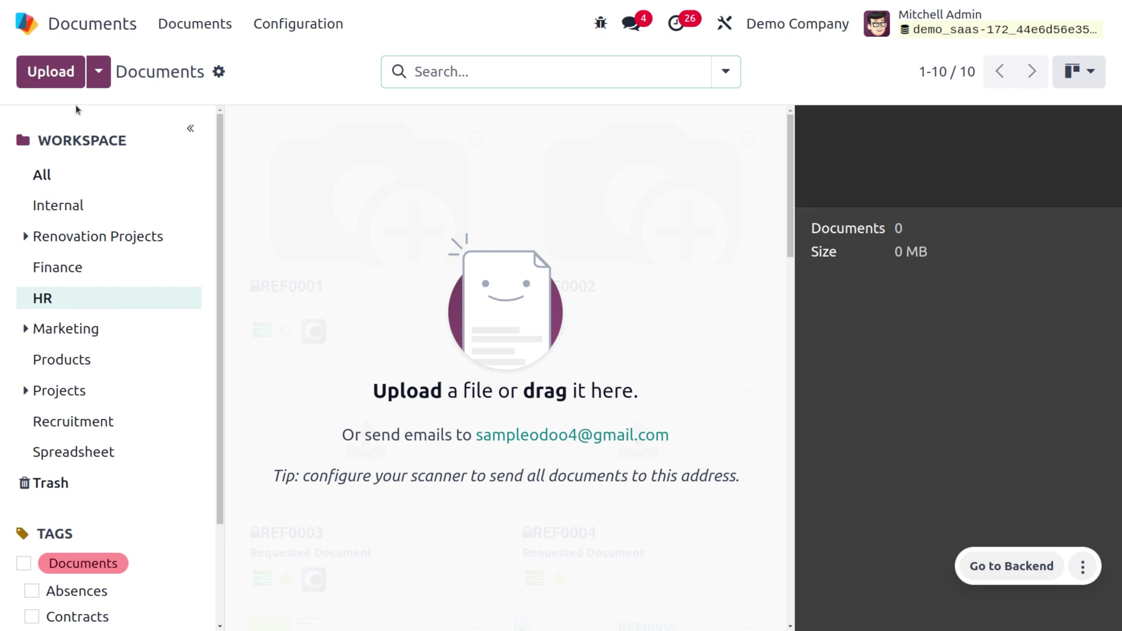
{"action": "left_click", "coordinate": [104, 72]}
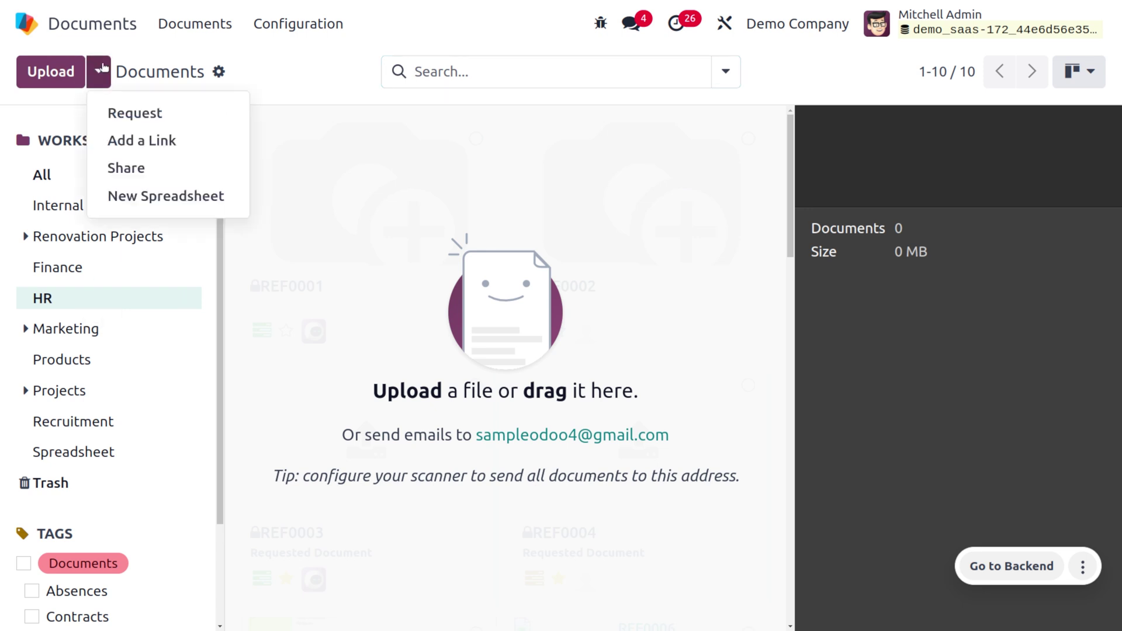
- Share the HR workspace and switch on Allow upload in the Share workspace dialog
{"action": "left_click", "coordinate": [153, 171]}
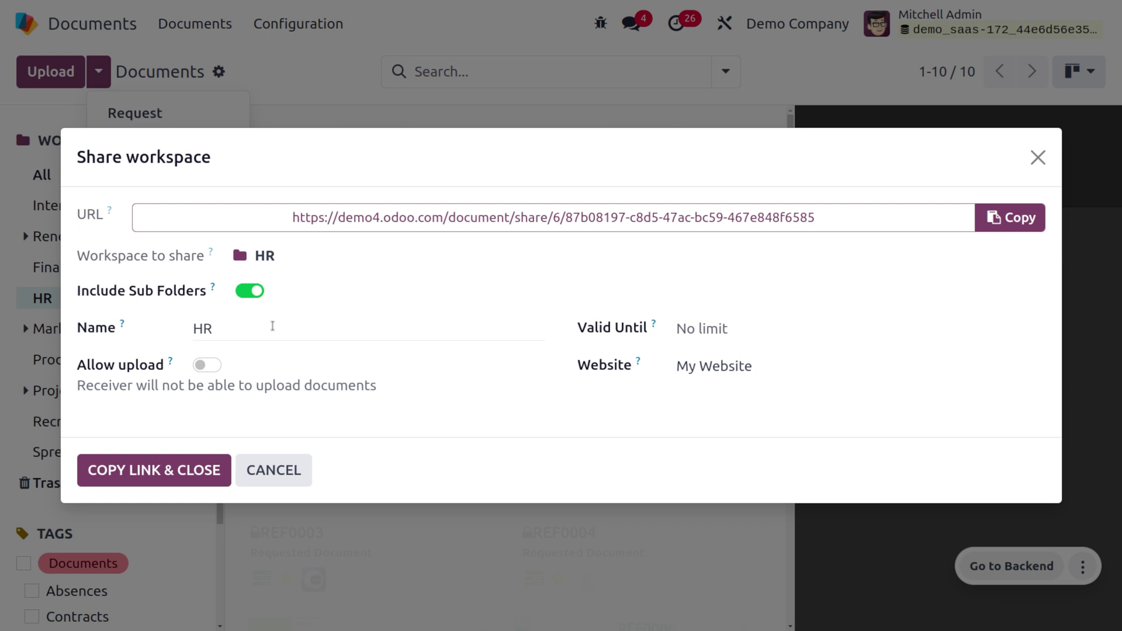
{"action": "left_click", "coordinate": [207, 365]}
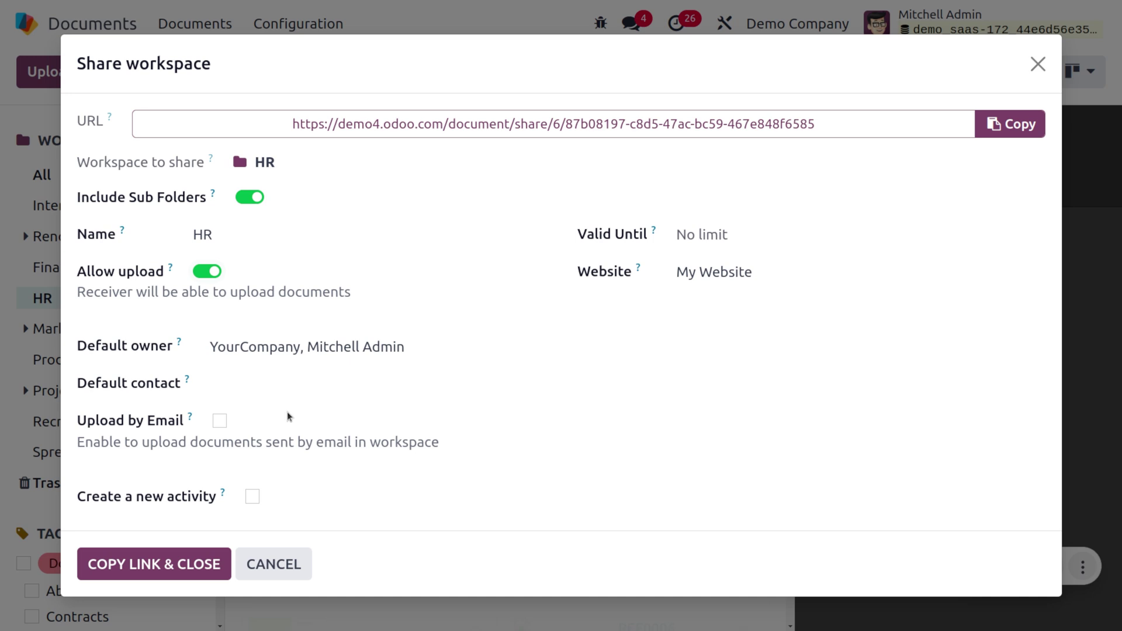
- Enable Upload by Email, enter the sample alias as Email Alias, then copy the link and close
{"action": "left_click", "coordinate": [219, 422]}
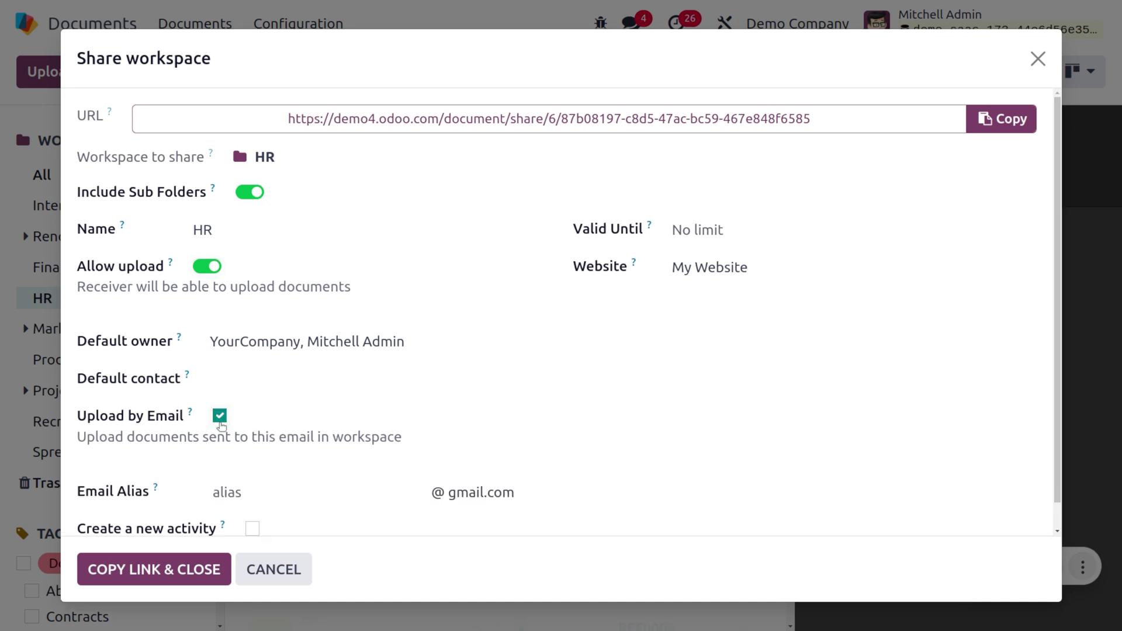
{"action": "left_click", "coordinate": [271, 492]}
{"action": "type", "text": "sample"}
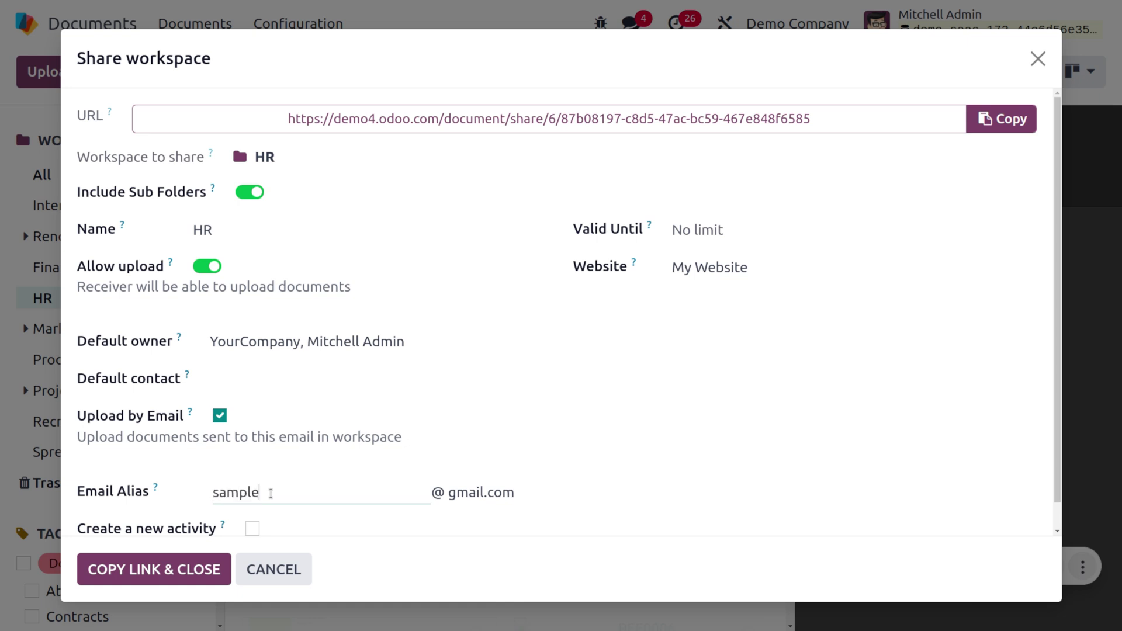
{"action": "type", "text": "odoo4"}
{"action": "scroll", "coordinate": [299, 443], "scroll_direction": "down", "scroll_amount": 1}
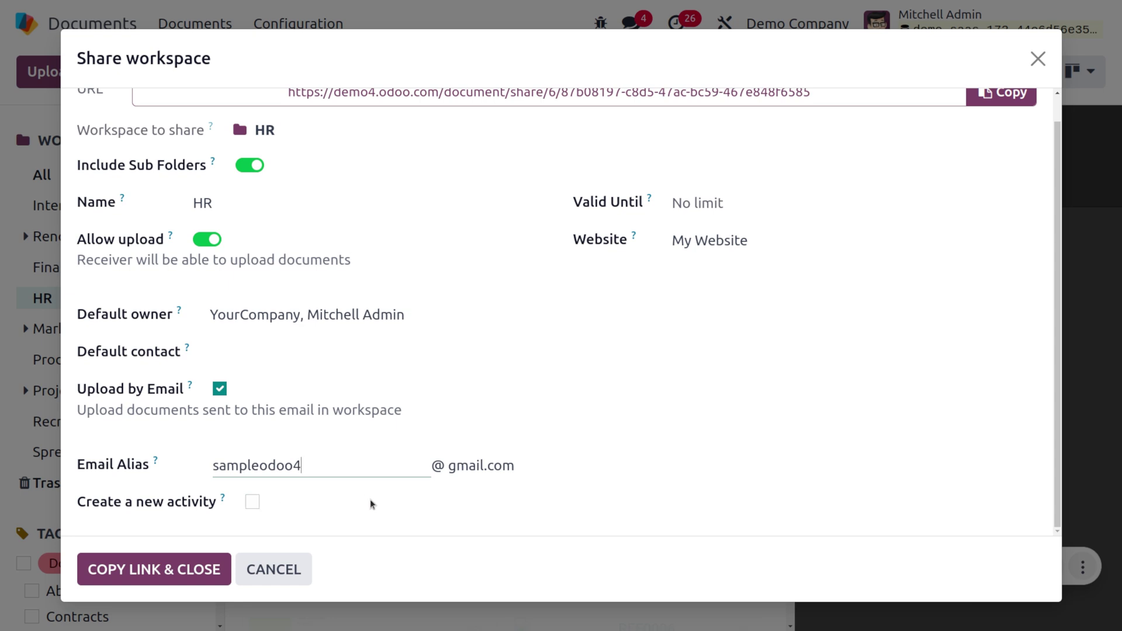
{"action": "left_click", "coordinate": [171, 579]}
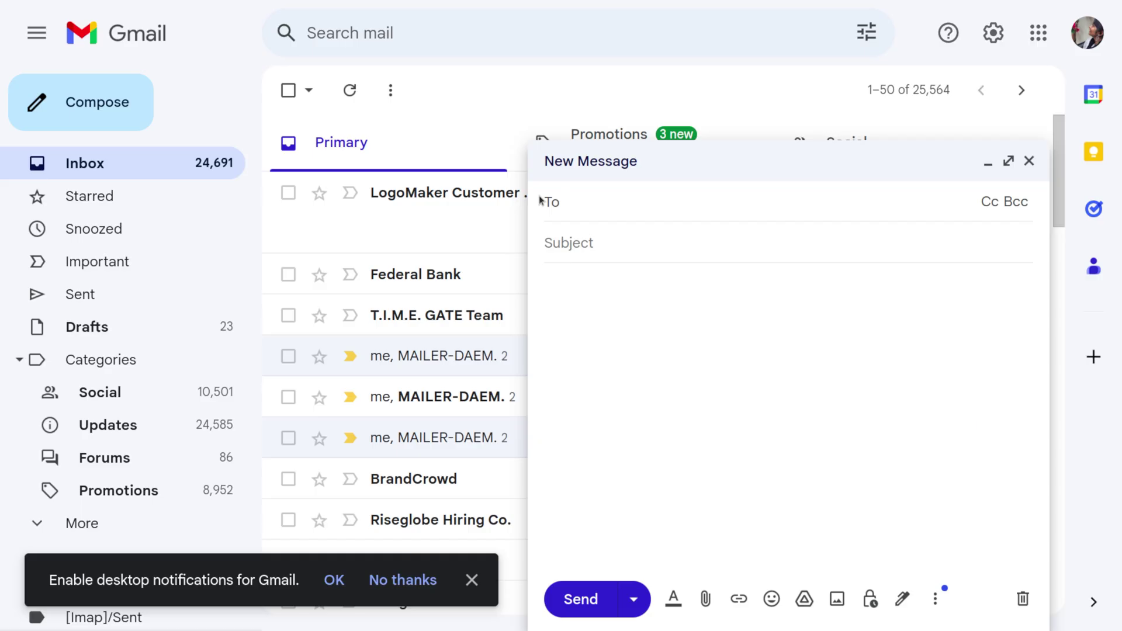
- Address a new Gmail message to the Odoo alias with subject CV
{"action": "type", "text": "sa"}
{"action": "key", "text": "Return"}
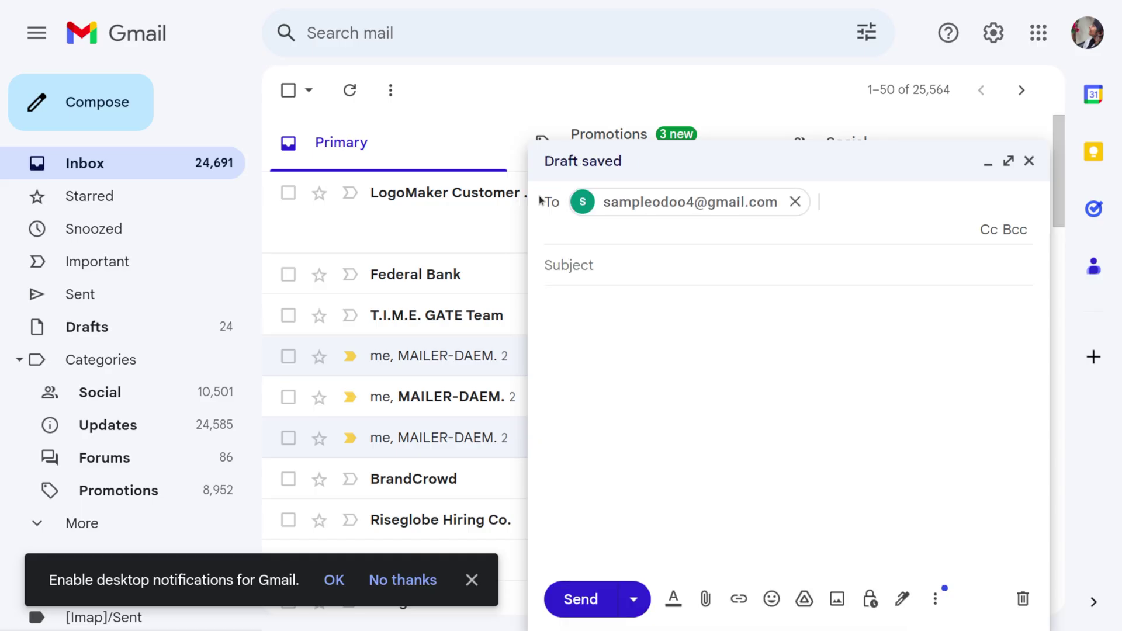
{"action": "left_click", "coordinate": [604, 272]}
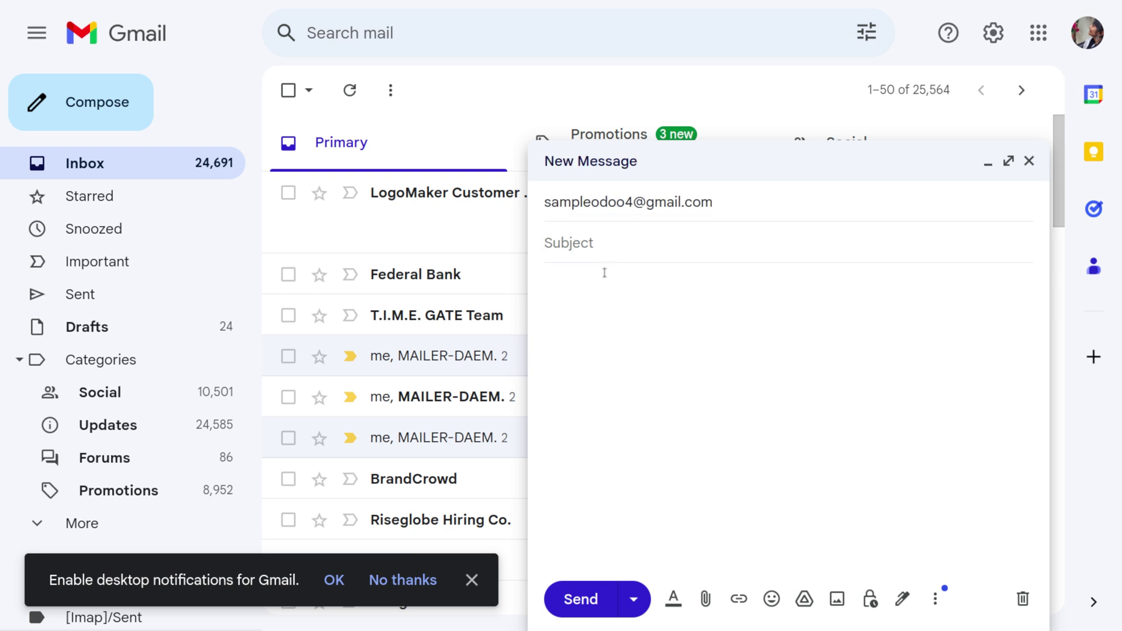
{"action": "type", "text": "CV"}
- Attach cv.png from Downloads, write KINDLY REVIEW MY CV, and send the email
{"action": "left_click", "coordinate": [706, 599]}
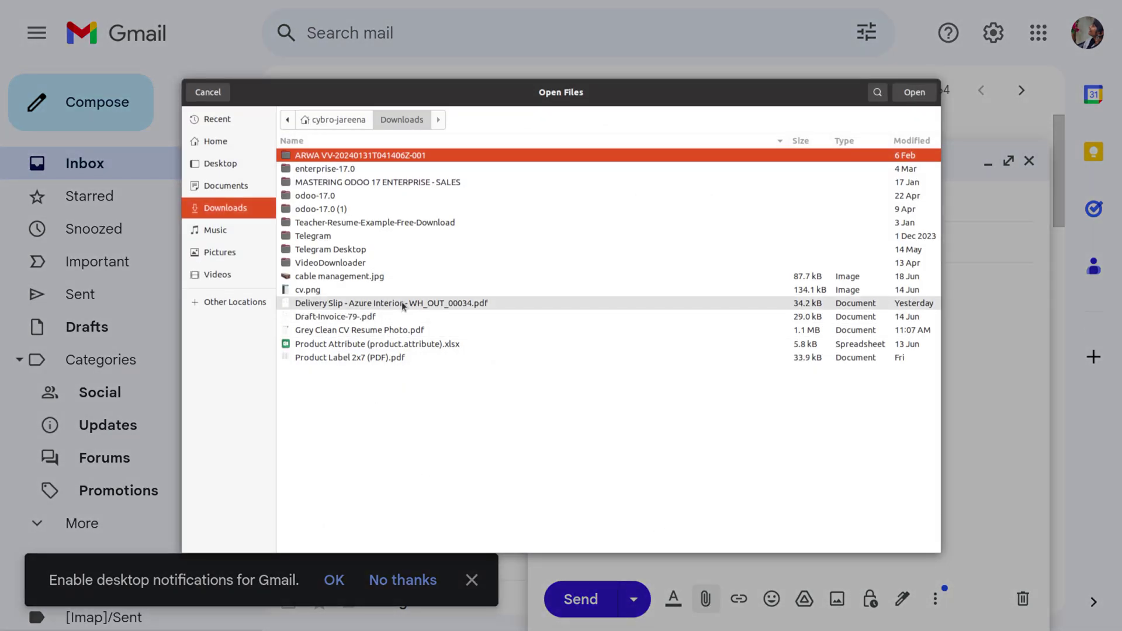
{"action": "left_click", "coordinate": [375, 290]}
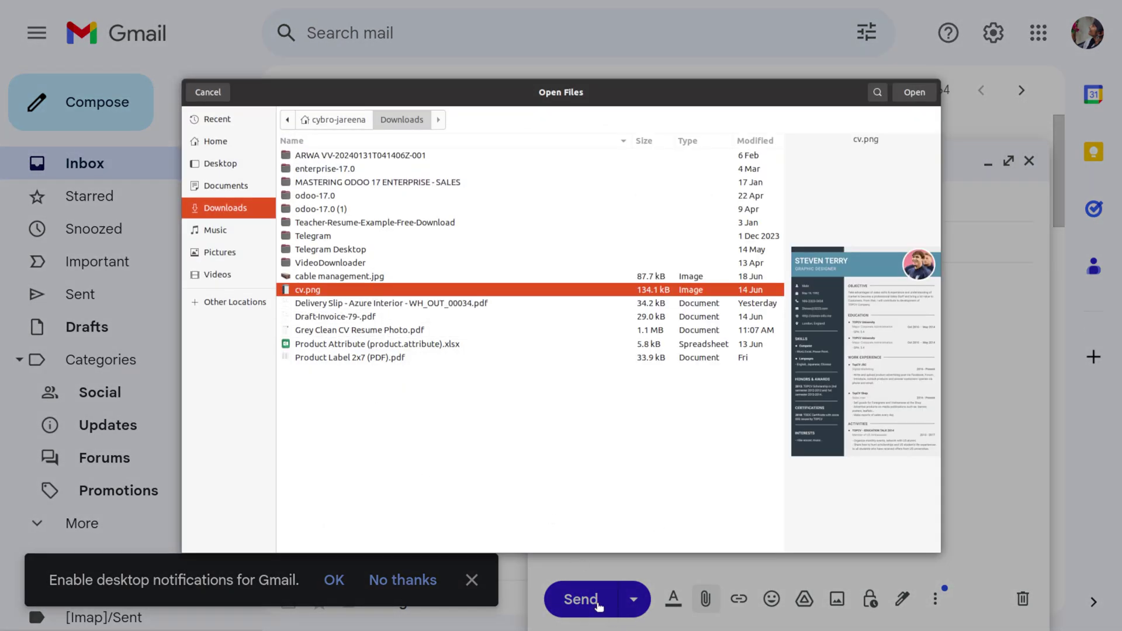
{"action": "left_click", "coordinate": [915, 94]}
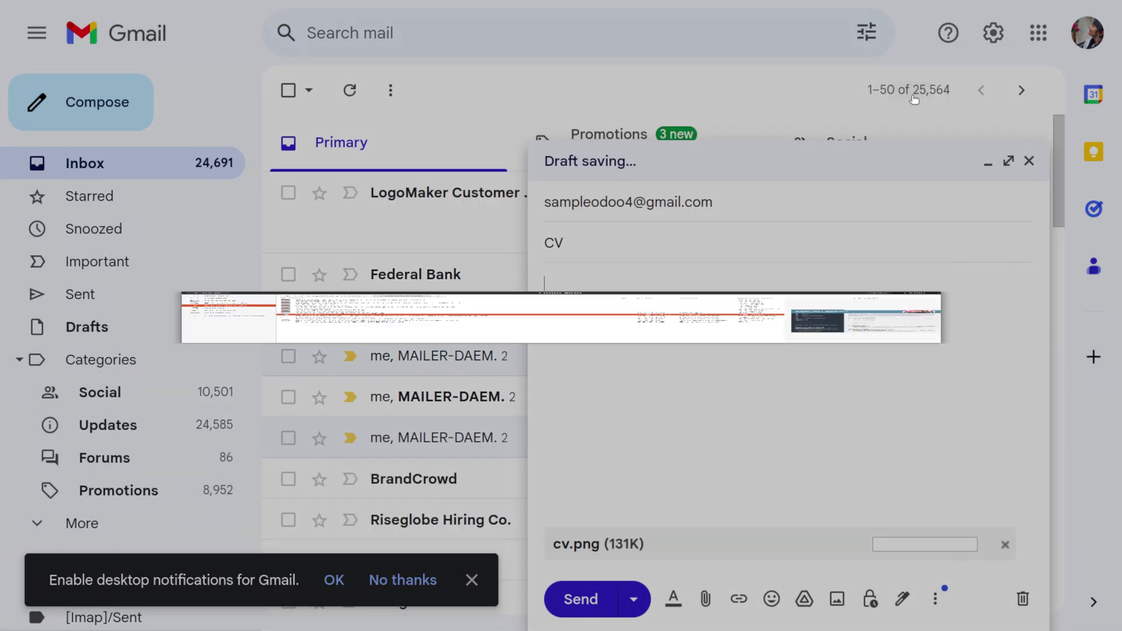
{"action": "type", "text": "KINDLY"}
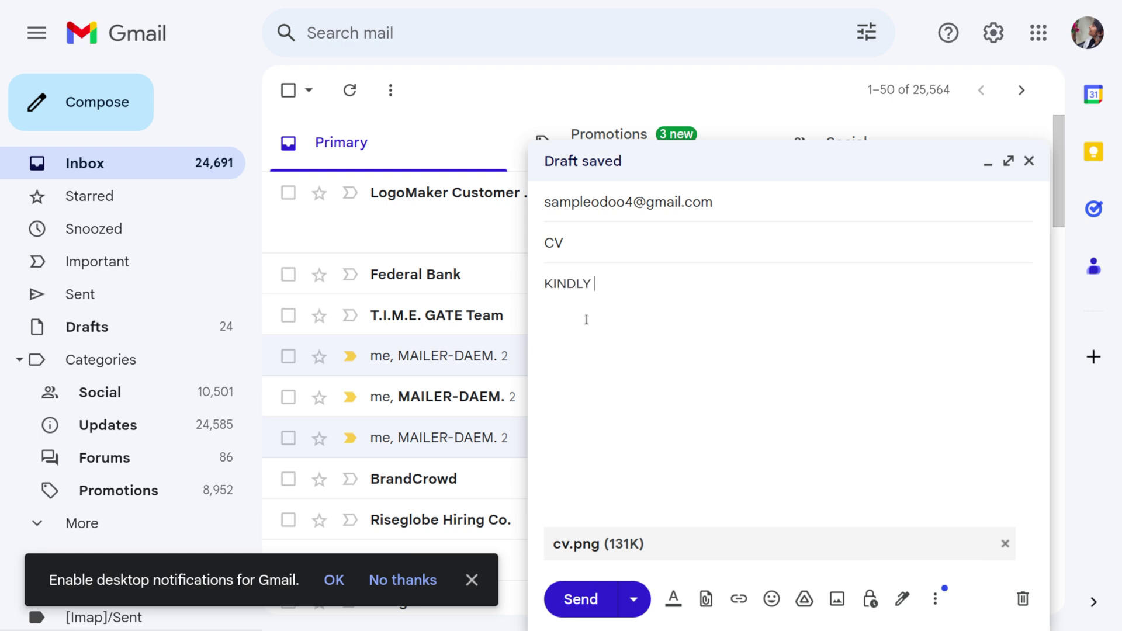
{"action": "type", "text": " REVIEW MY CV"}
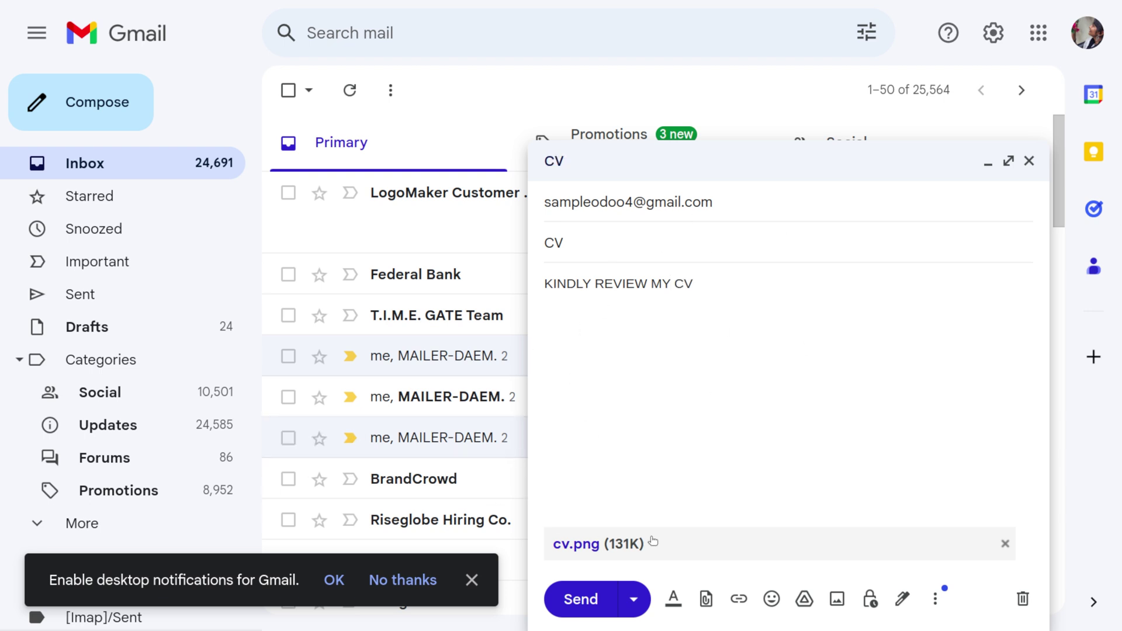
{"action": "left_click", "coordinate": [591, 600]}
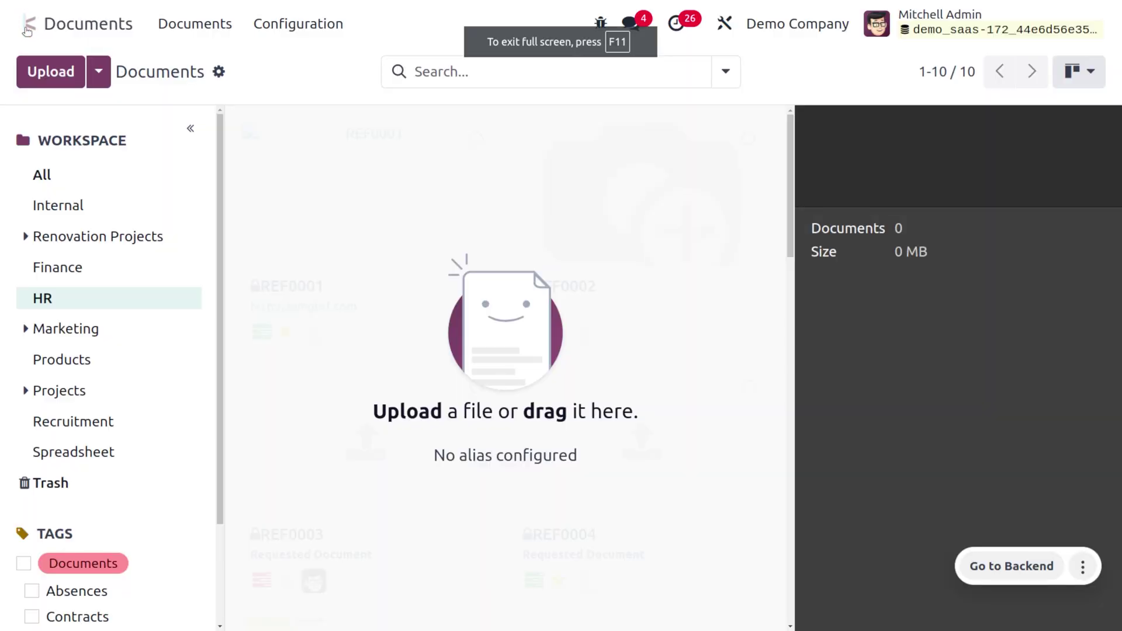
- Open the Incoming server record via INCOM and run Fetch Now to pull new mail
{"action": "left_click", "coordinate": [26, 26]}
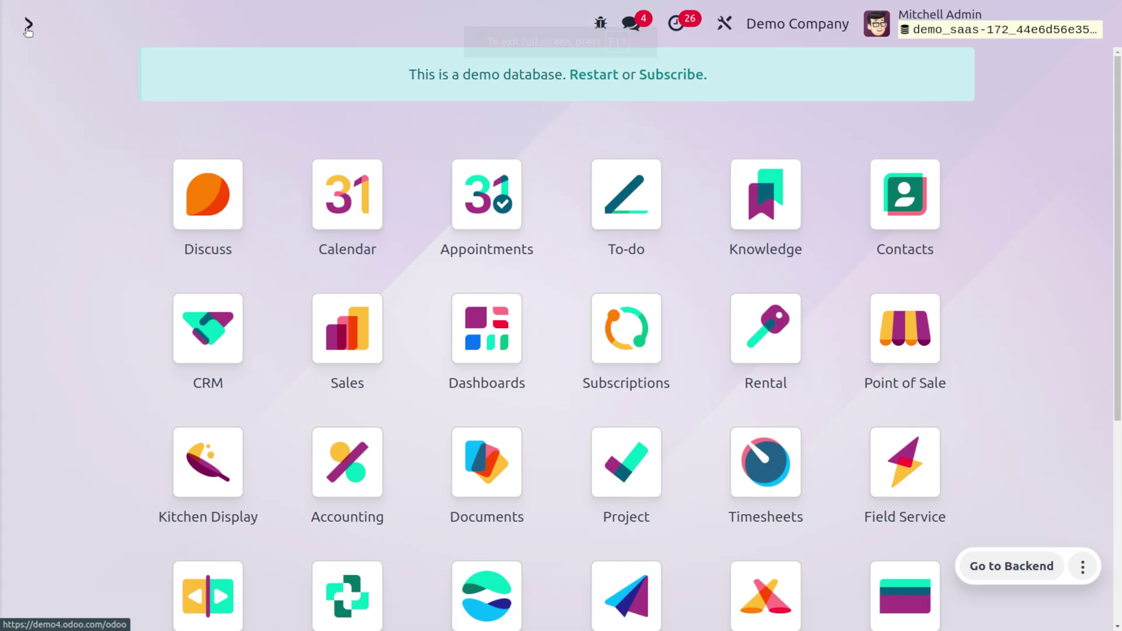
{"action": "type", "text": "IN"}
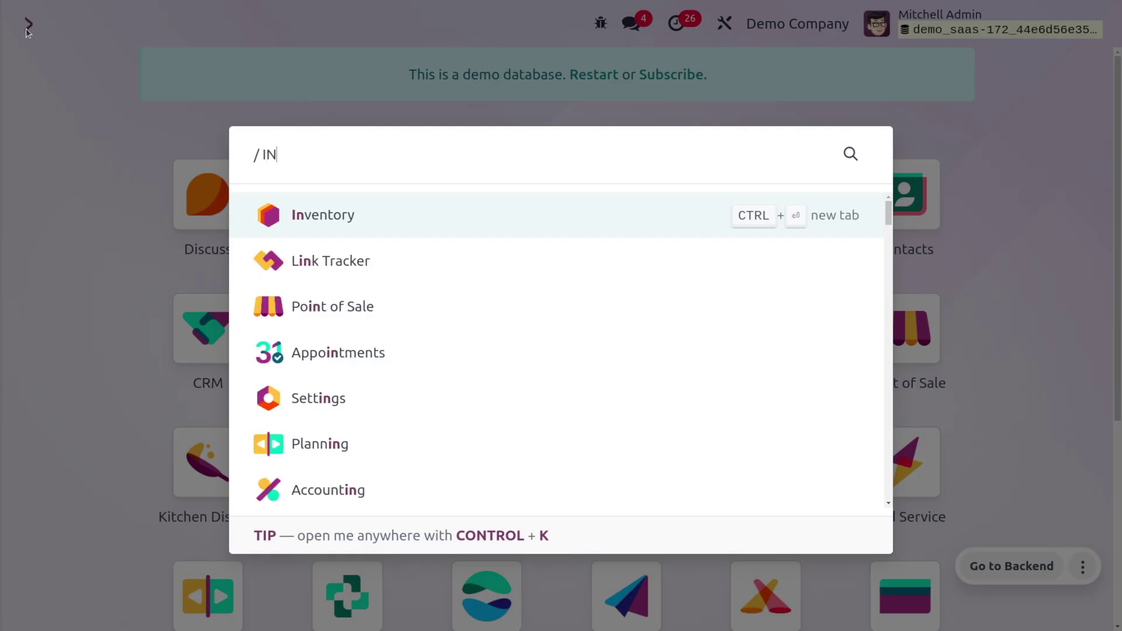
{"action": "type", "text": "COM"}
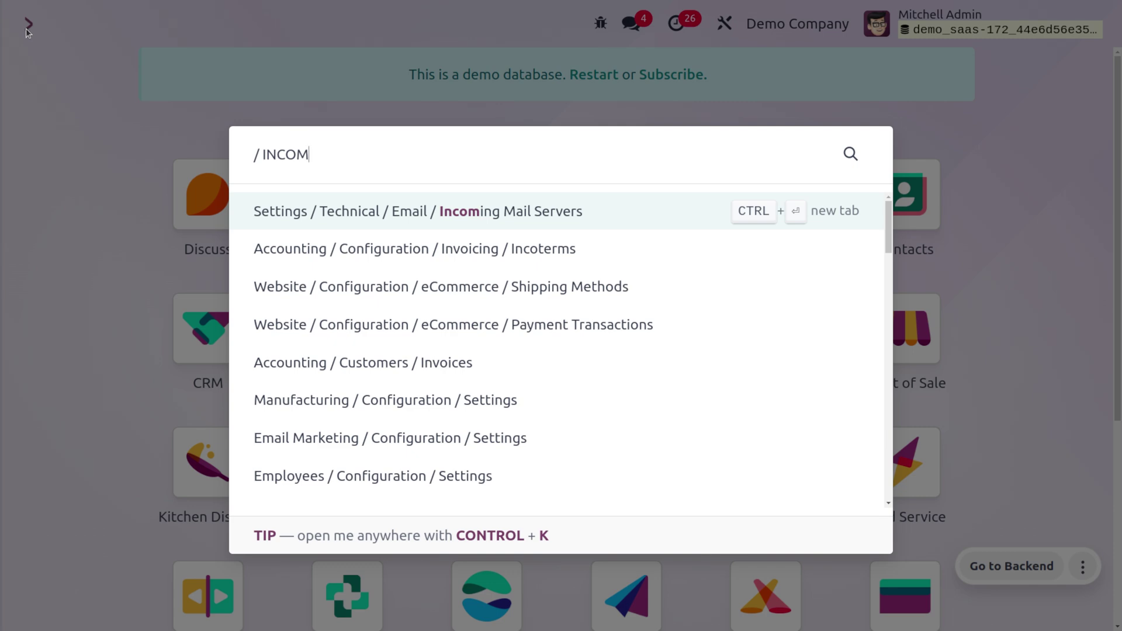
{"action": "key", "text": "Return"}
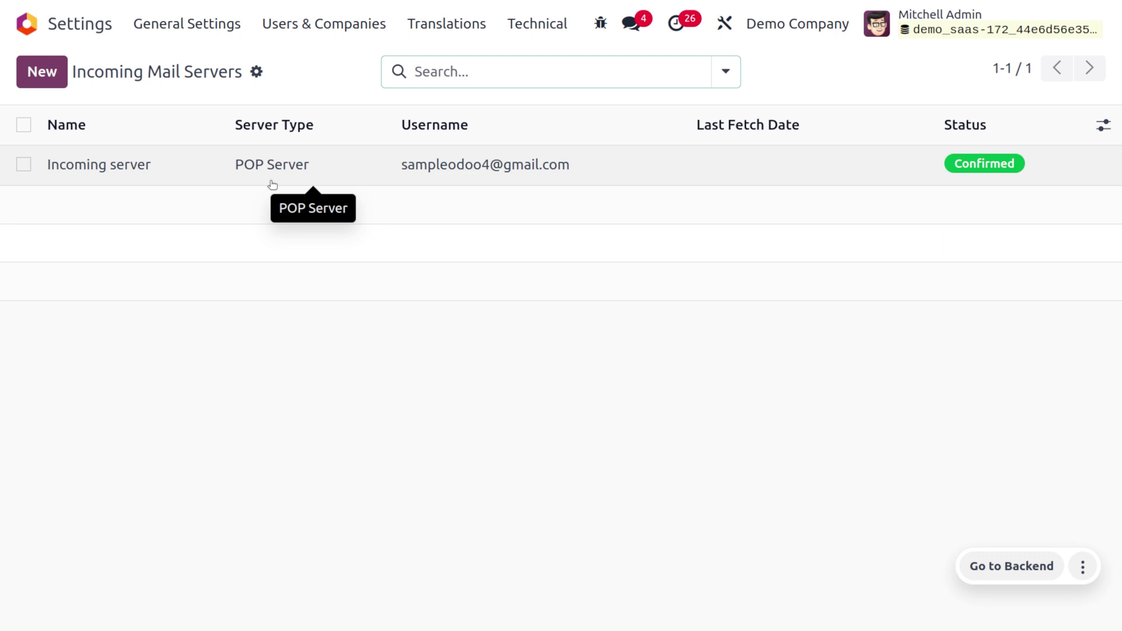
{"action": "left_click", "coordinate": [206, 180]}
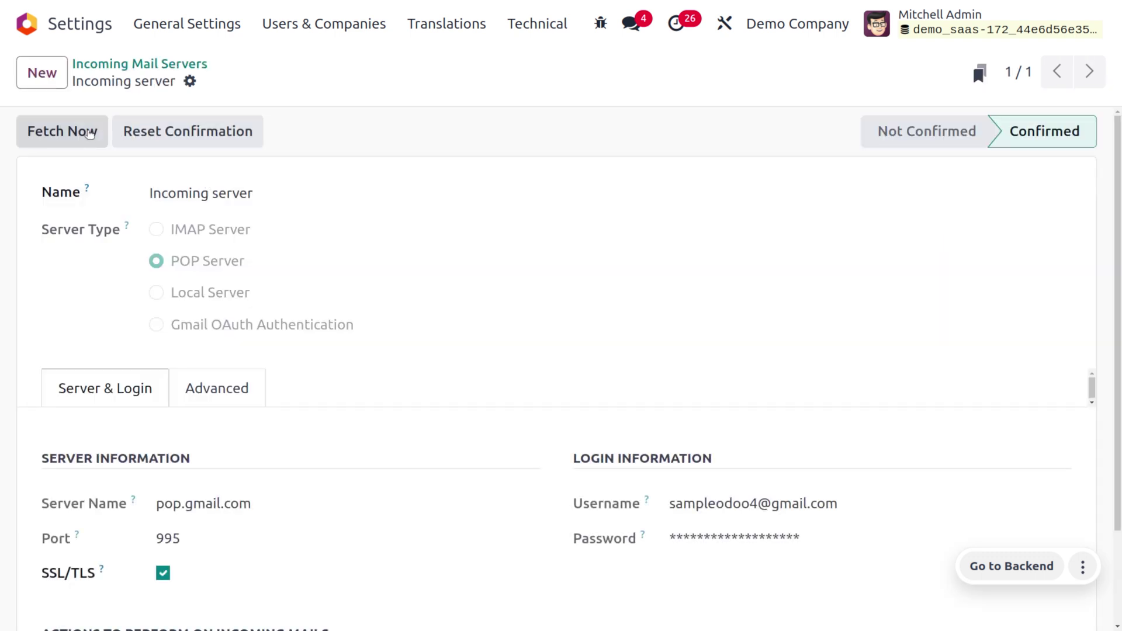
{"action": "left_click", "coordinate": [88, 133]}
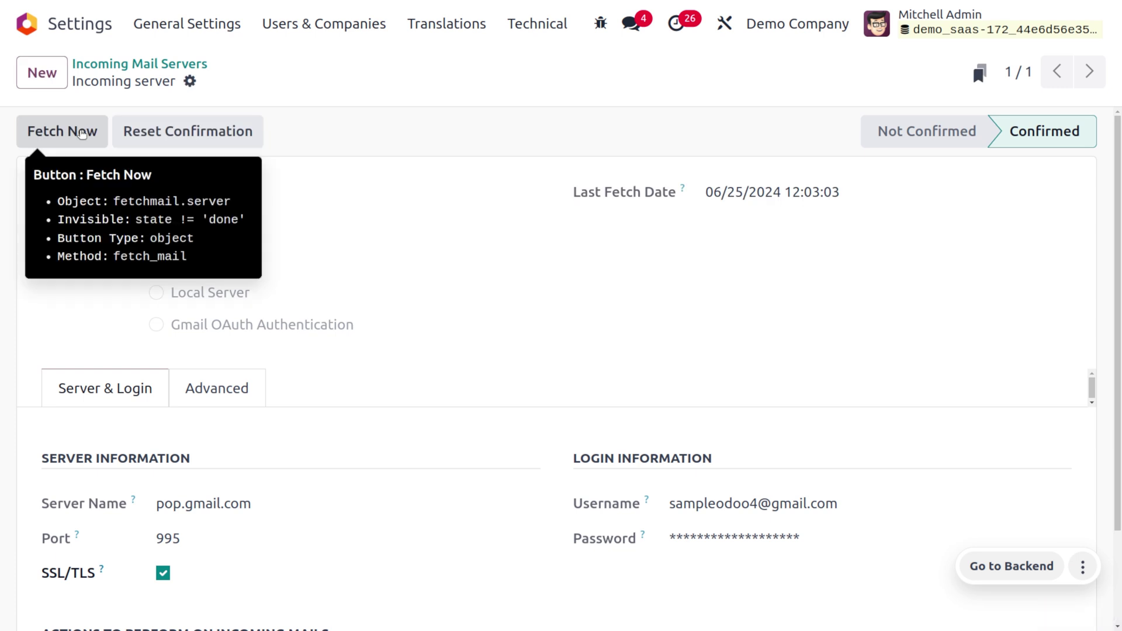
- Reopen Documents with 'DO' to find cv.png in the HR workspace
{"action": "left_click", "coordinate": [27, 23]}
{"action": "type", "text": "DO"}
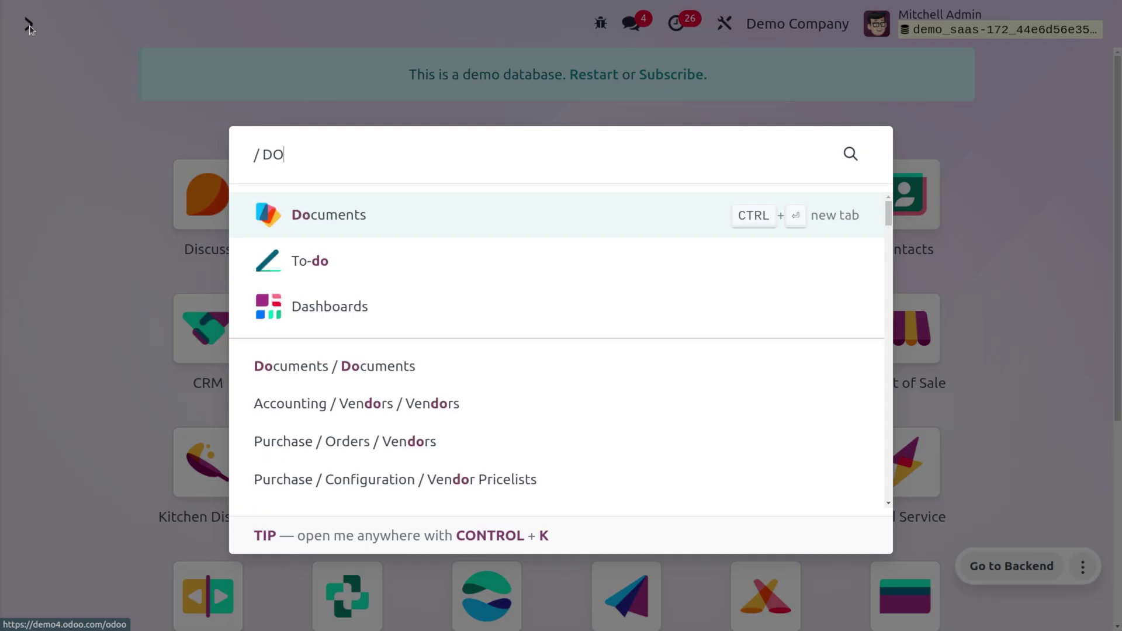
{"action": "key", "text": "Return"}
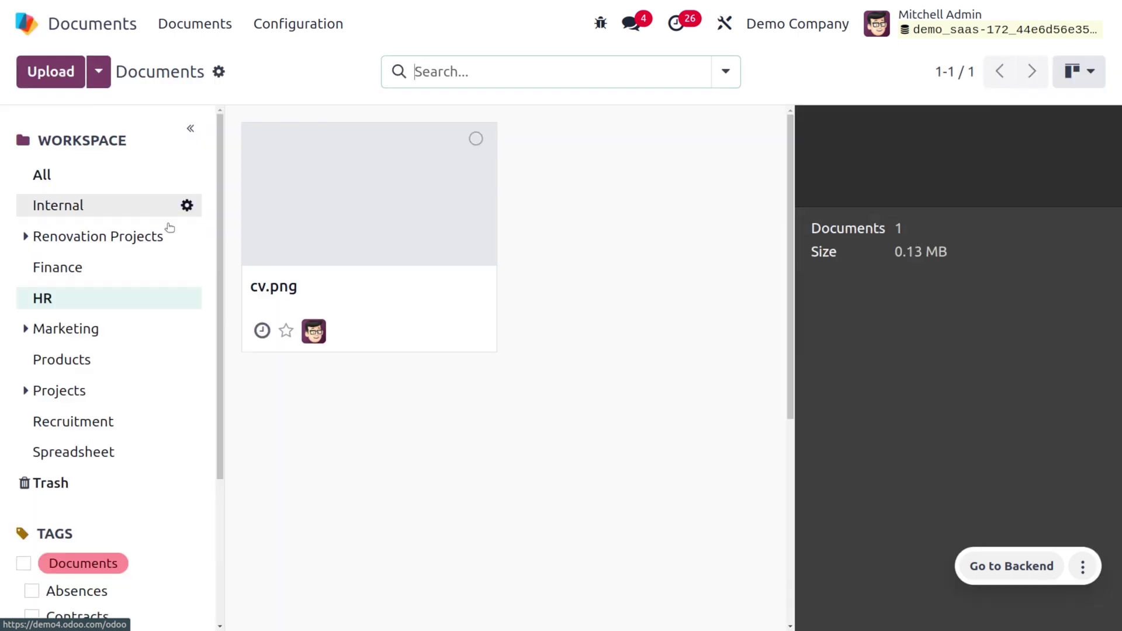